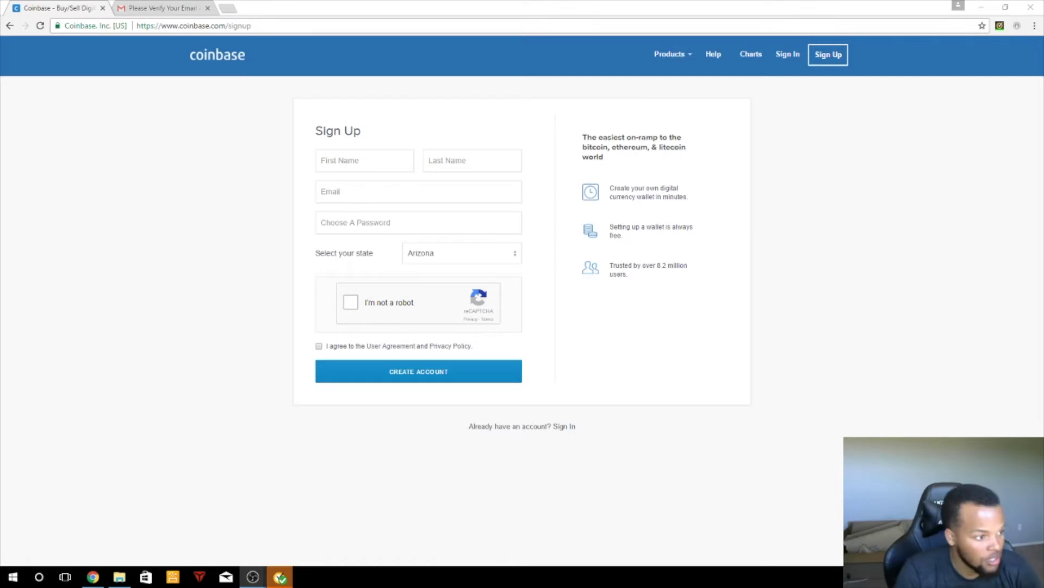
pyautogui.click(392, 158)
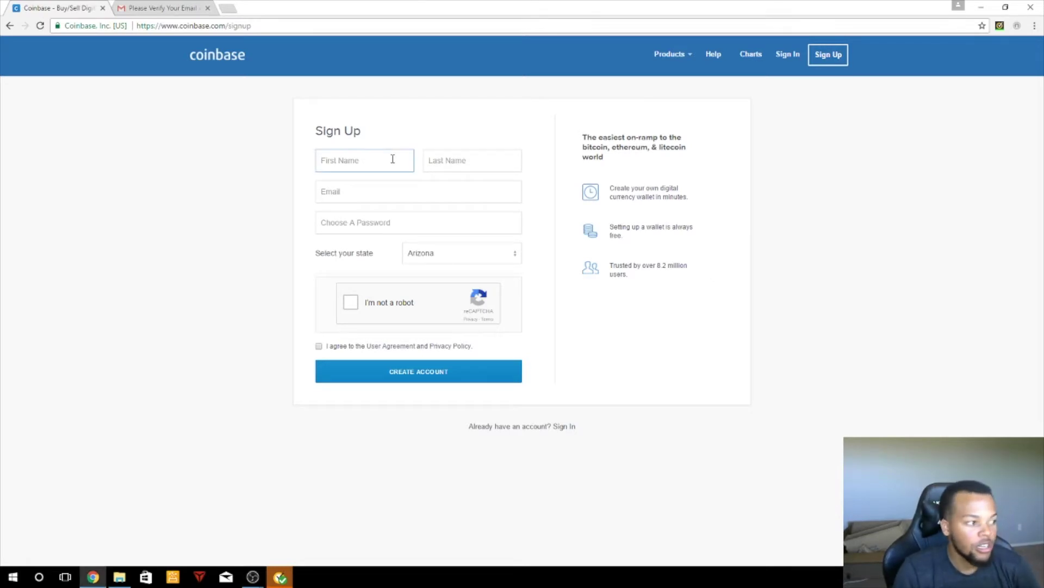
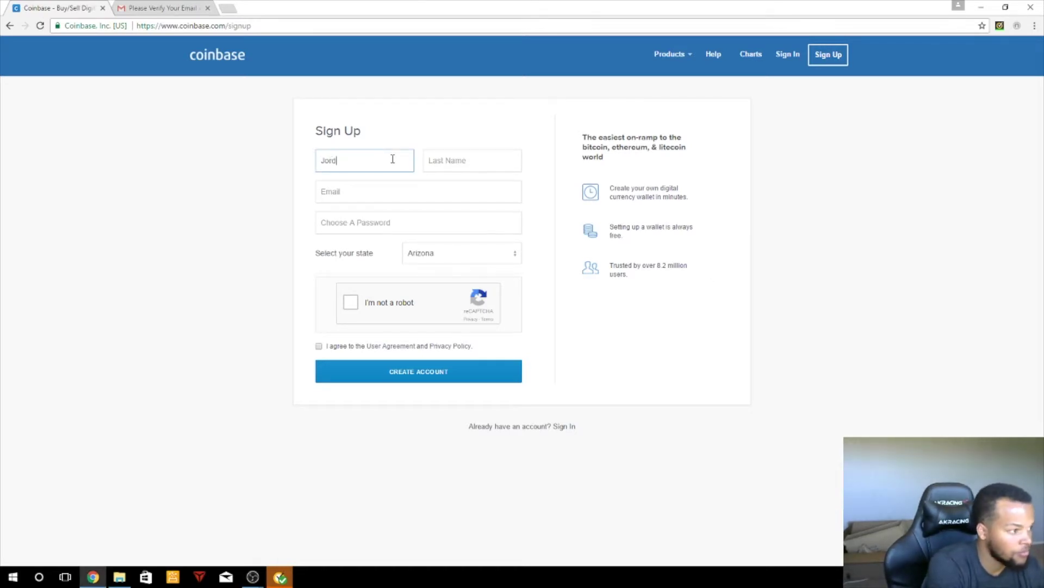
pyautogui.press('Tab')
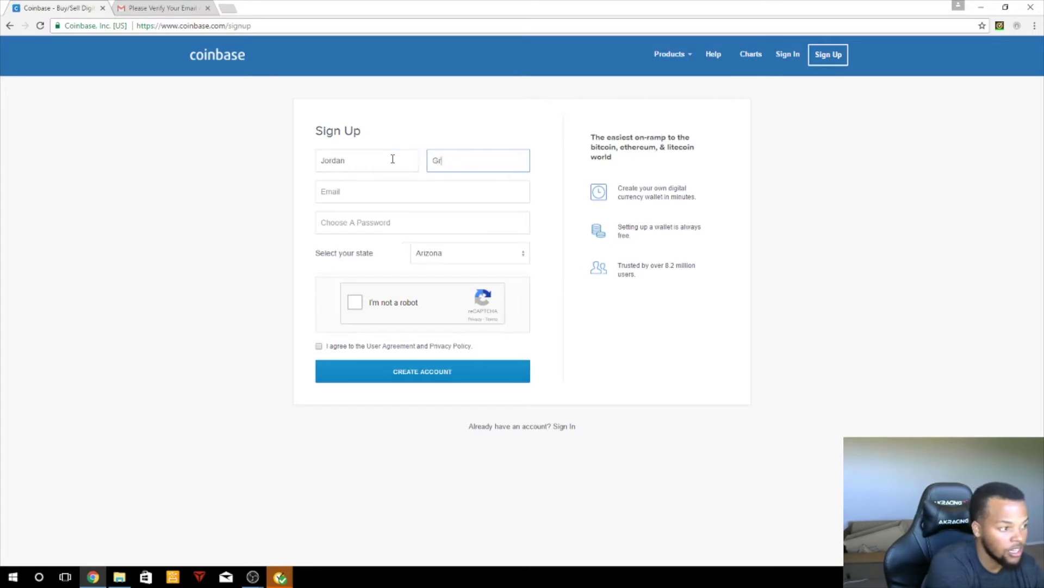
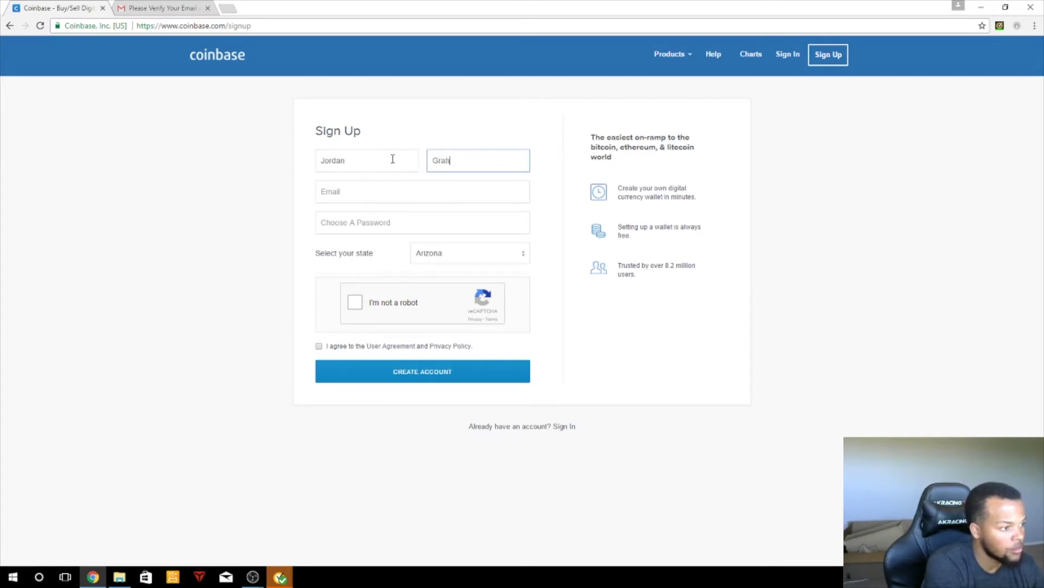
pyautogui.press('Tab')
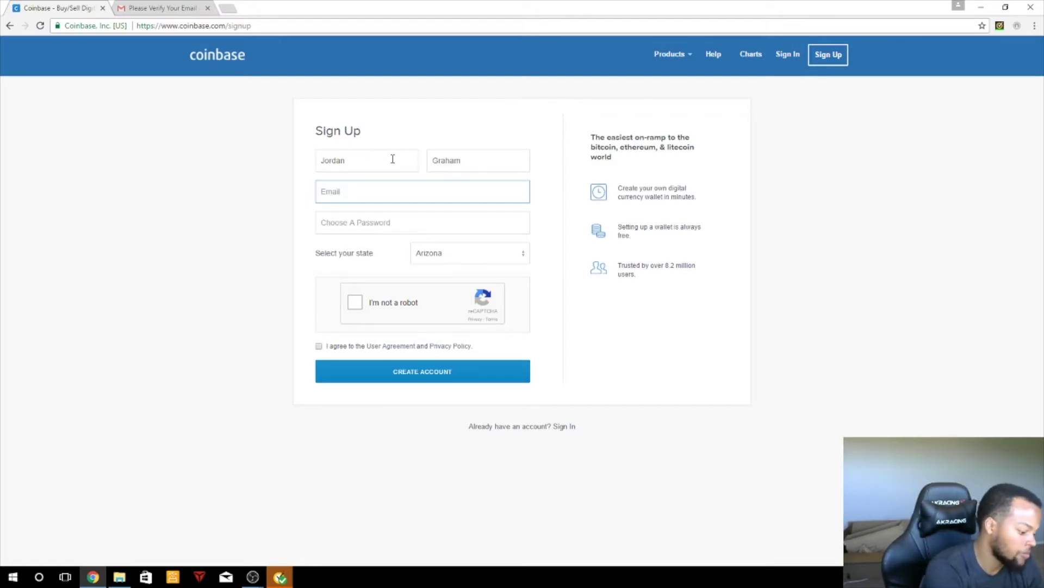
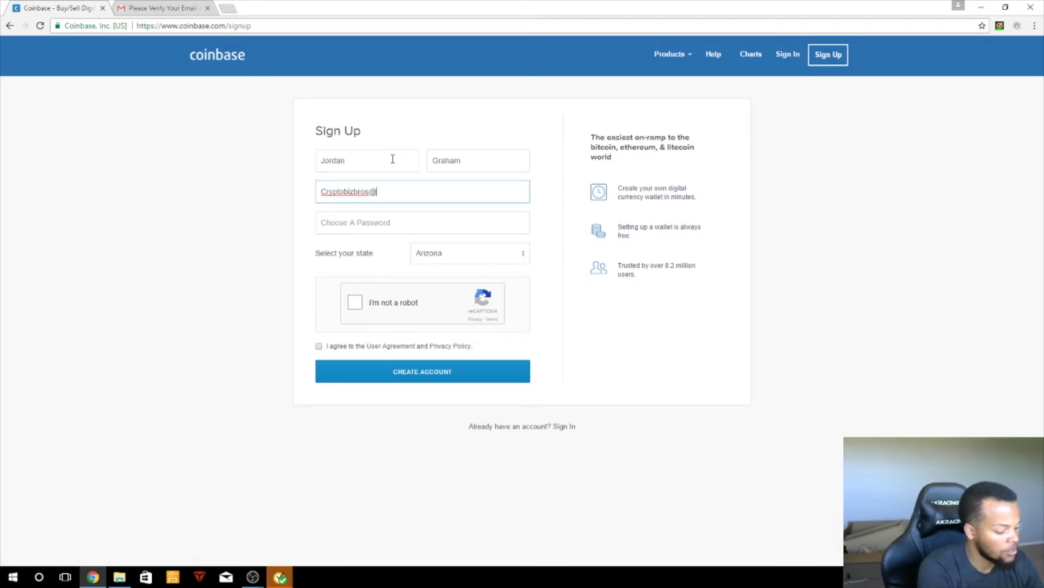
pyautogui.press('Tab')
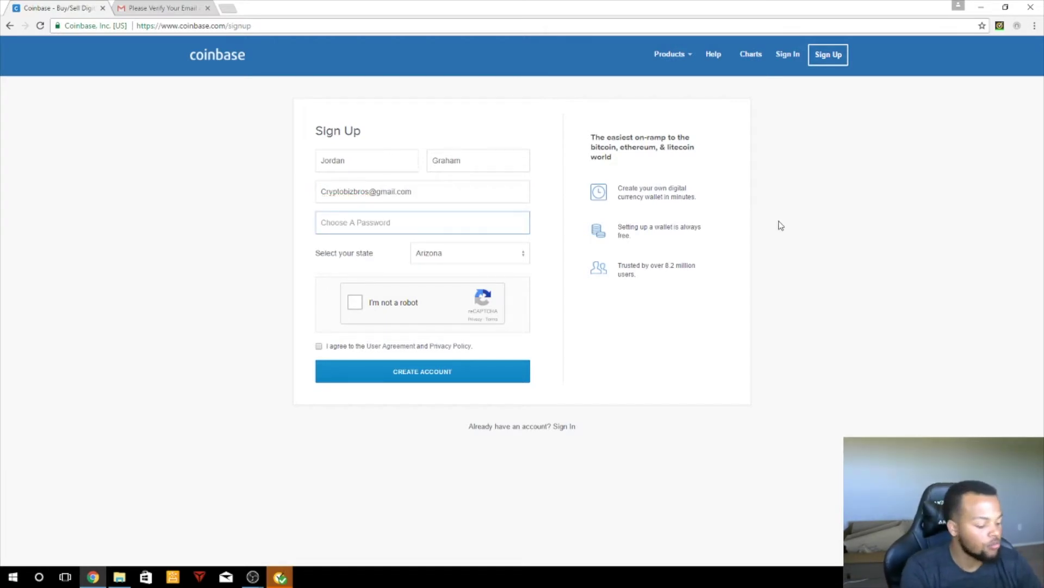
pyautogui.write('ab*****')
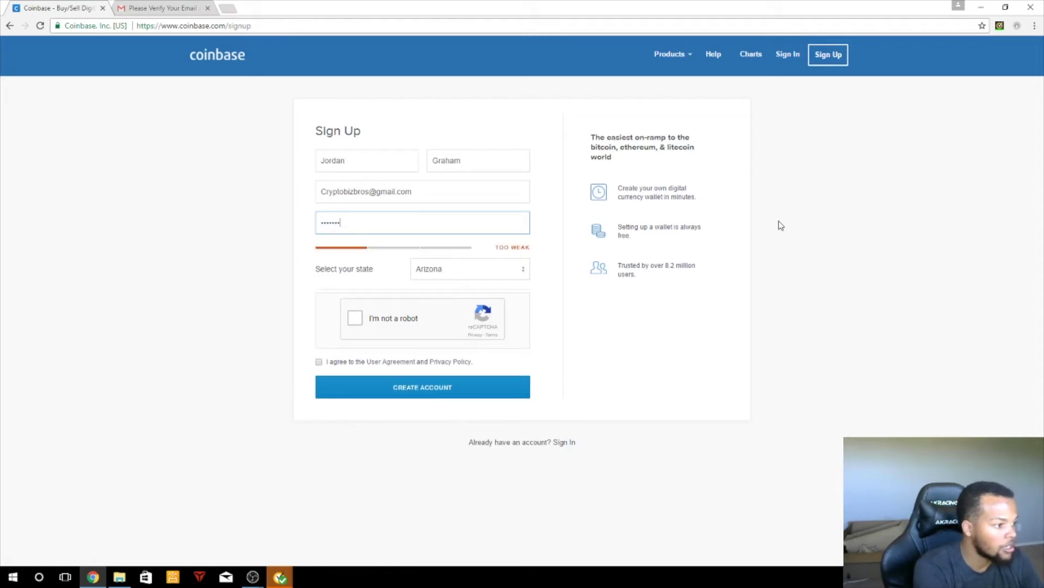
pyautogui.write('*')
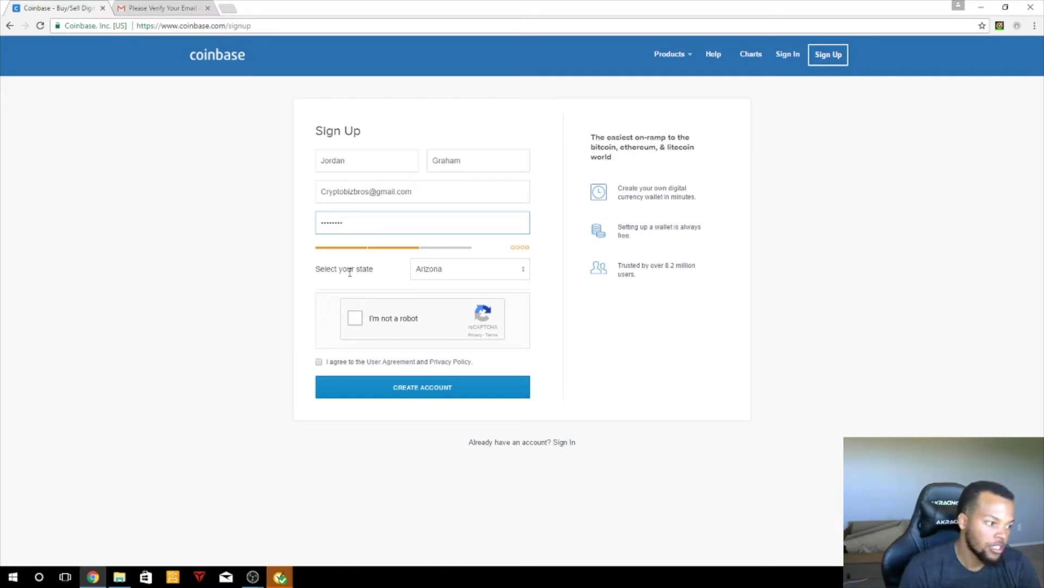
pyautogui.click(472, 277)
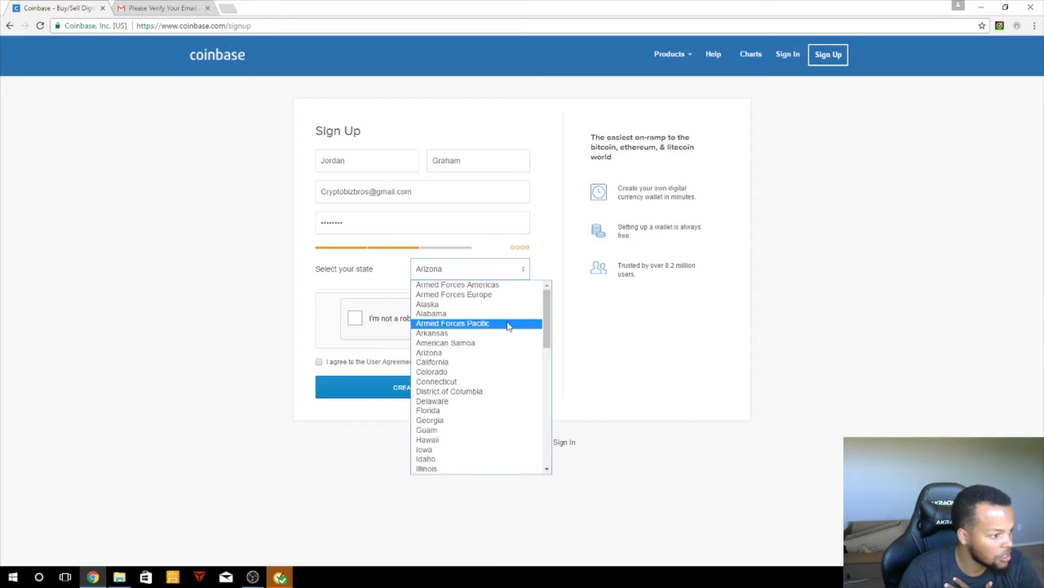
# Step: Keep Arizona as the state, pass the robot check and accept the User Agreement
pyautogui.click(357, 318)
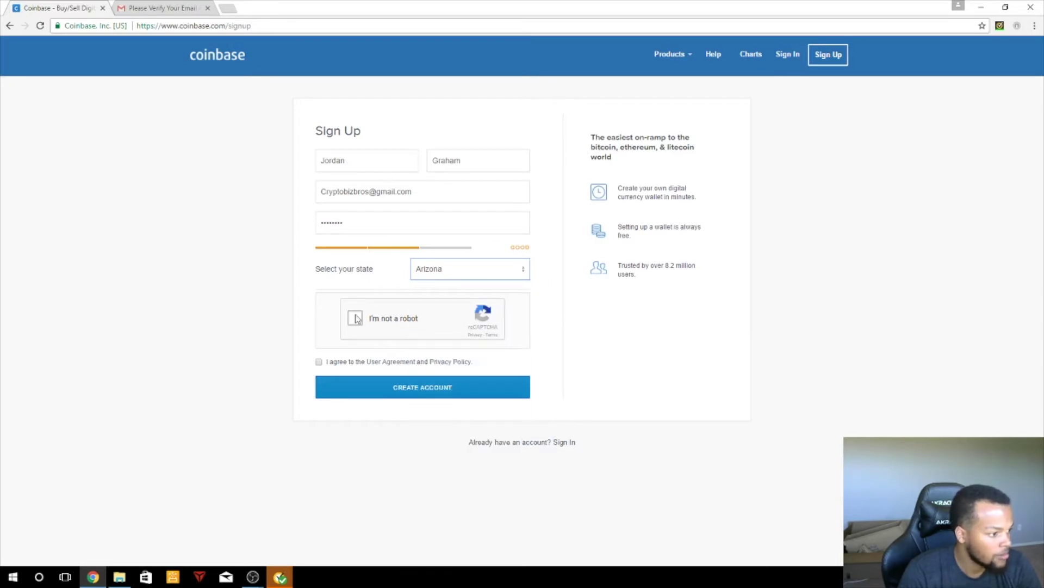
pyautogui.click(357, 318)
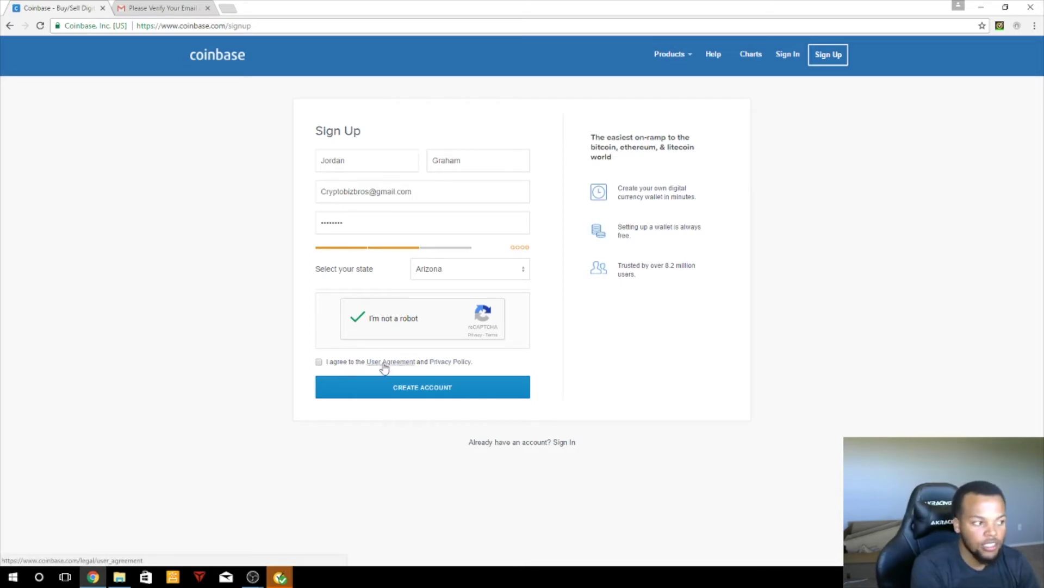
pyautogui.click(319, 363)
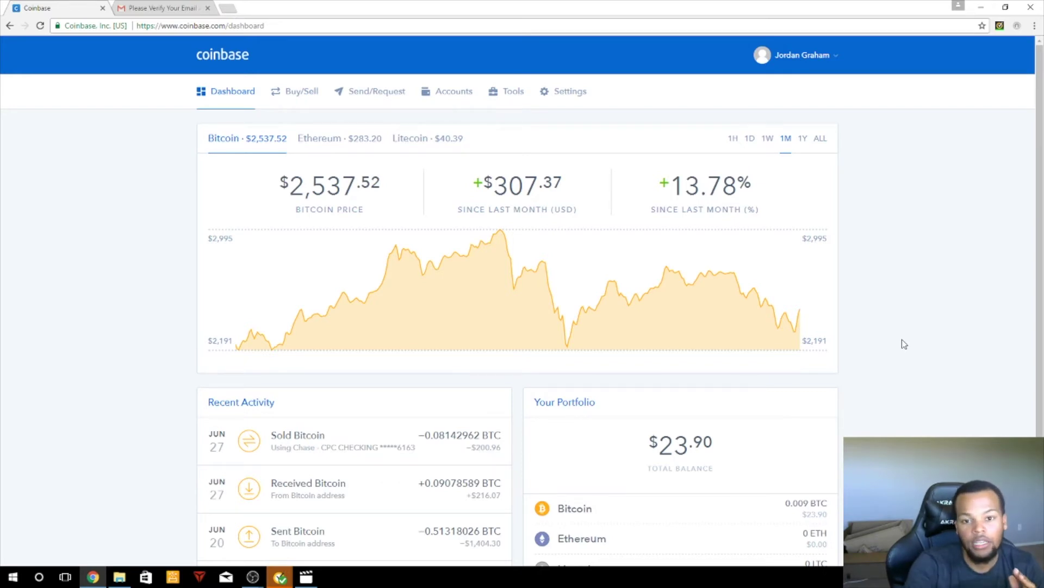
# Step: Switch to the Accounts tab showing the BTC, ETH, LTC, USD wallets and the BTC Vault
pyautogui.click(460, 99)
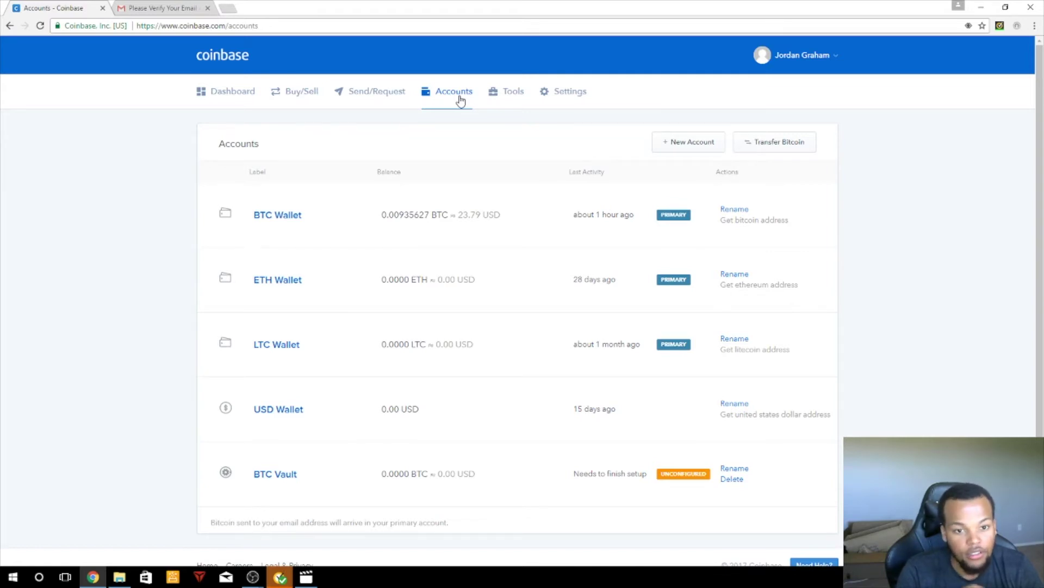
# Step: Return to the Dashboard tab with the Bitcoin chart, recent activity and portfolio
pyautogui.click(251, 97)
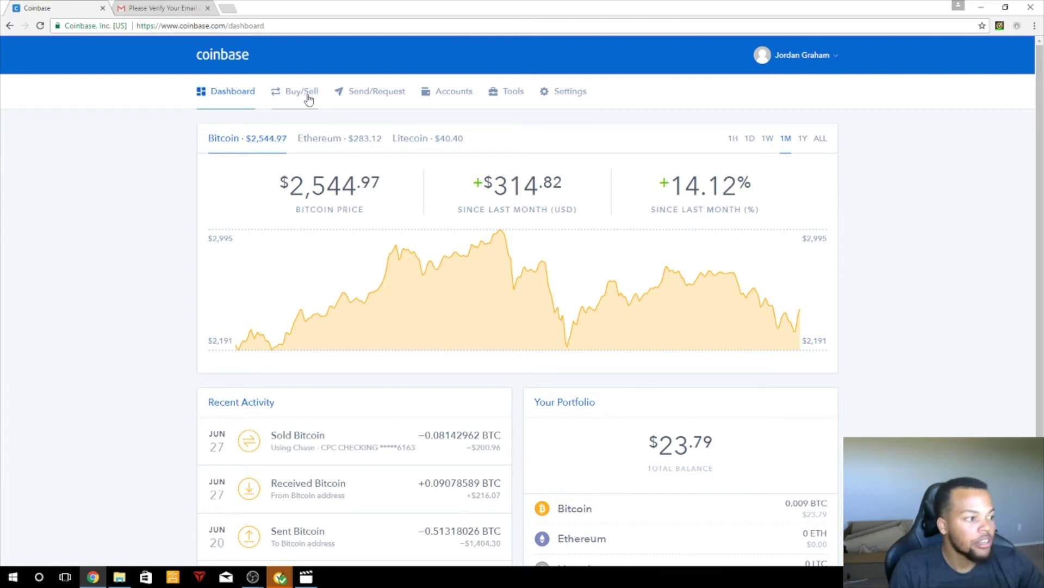
pyautogui.click(327, 138)
pyautogui.click(413, 145)
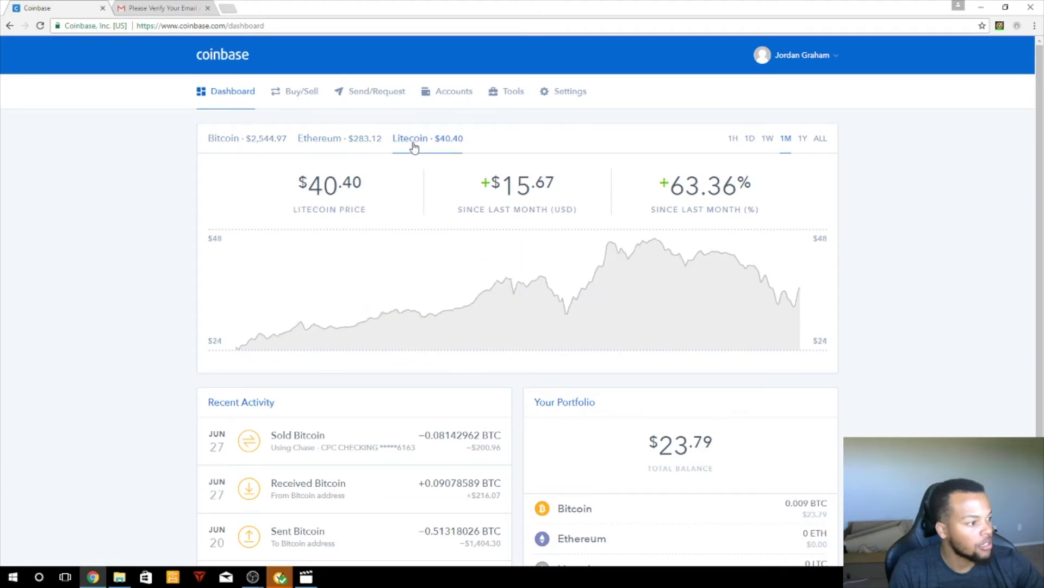
pyautogui.click(239, 145)
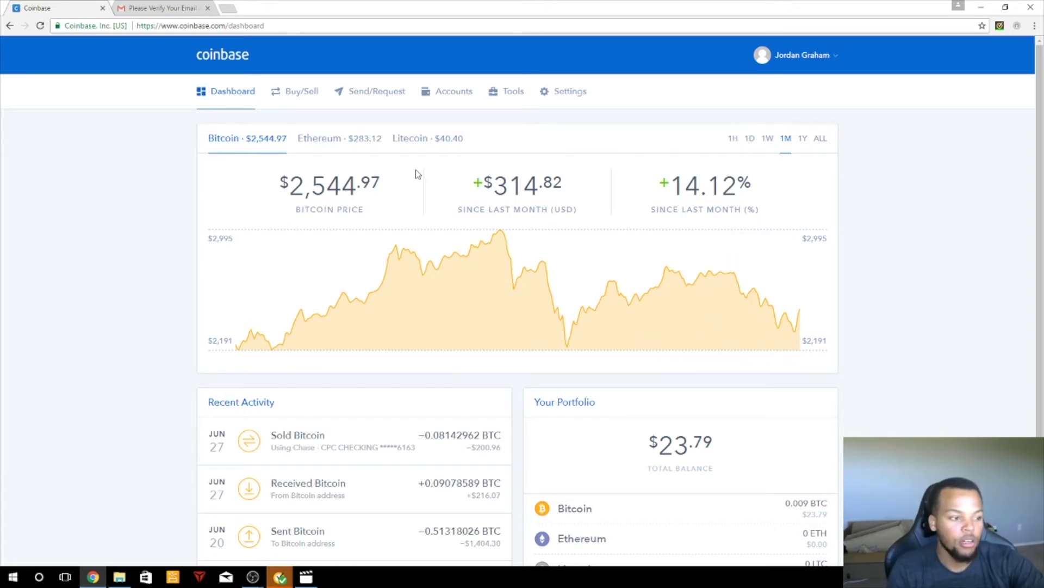
pyautogui.moveTo(1040, 107); pyautogui.dragTo(1040, 124)
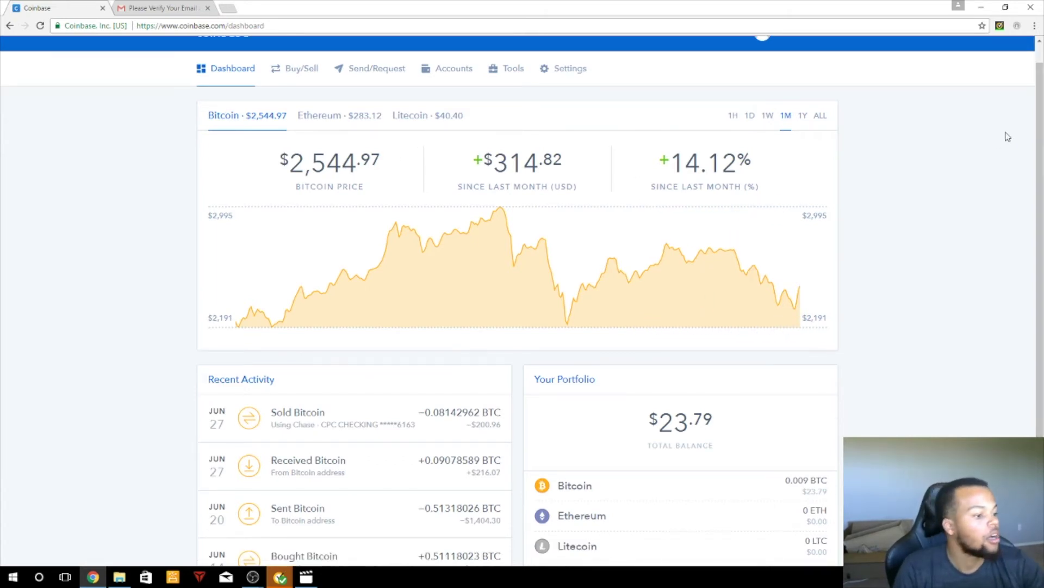
pyautogui.moveTo(1037, 165); pyautogui.dragTo(1037, 191)
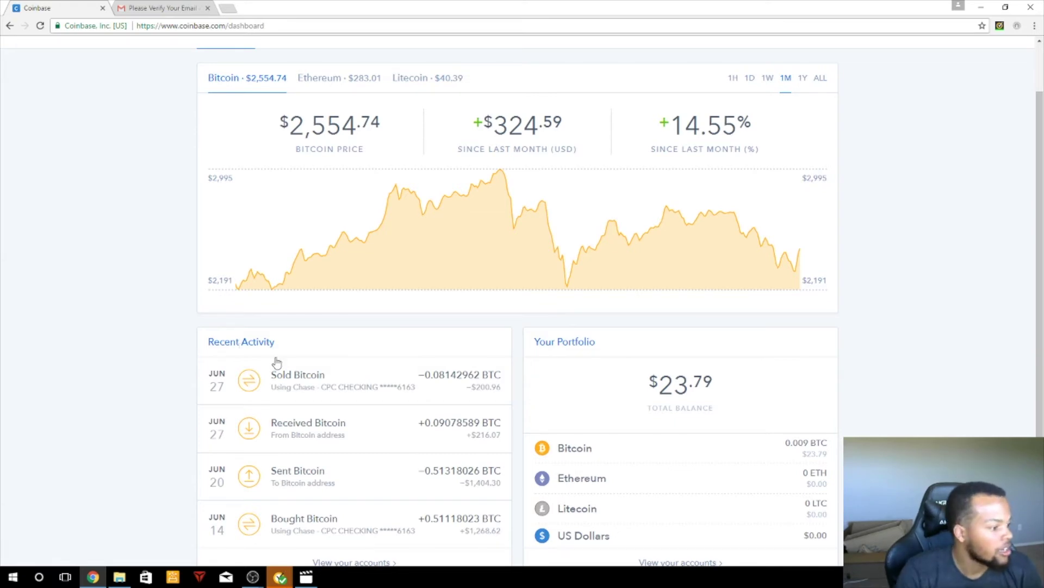
pyautogui.moveTo(1039, 294); pyautogui.dragTo(1039, 314)
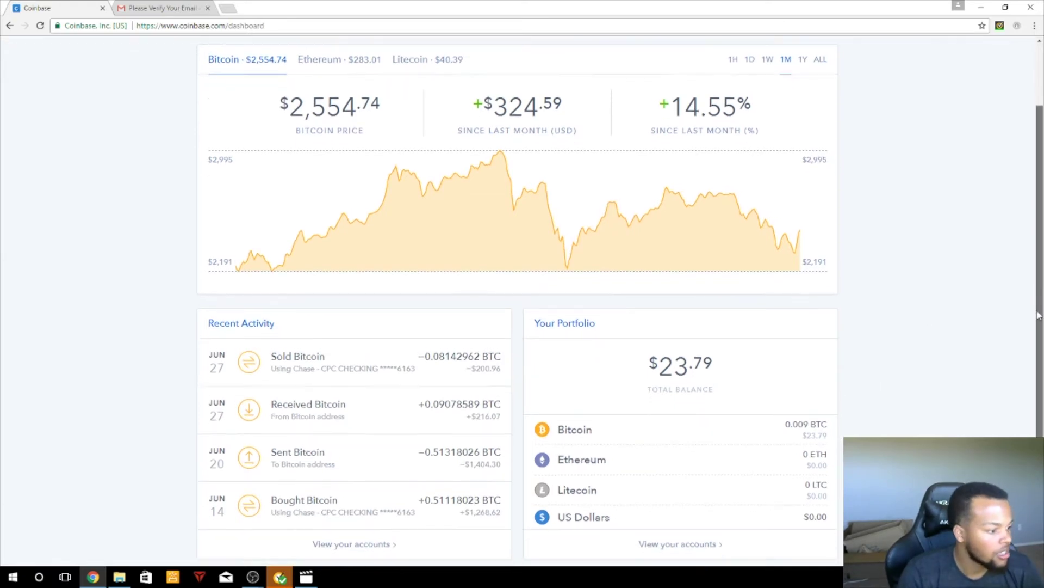
pyautogui.scroll(-1, 1034, 326)
pyautogui.scroll(1, 1007, 288)
pyautogui.scroll(2, 629, 117)
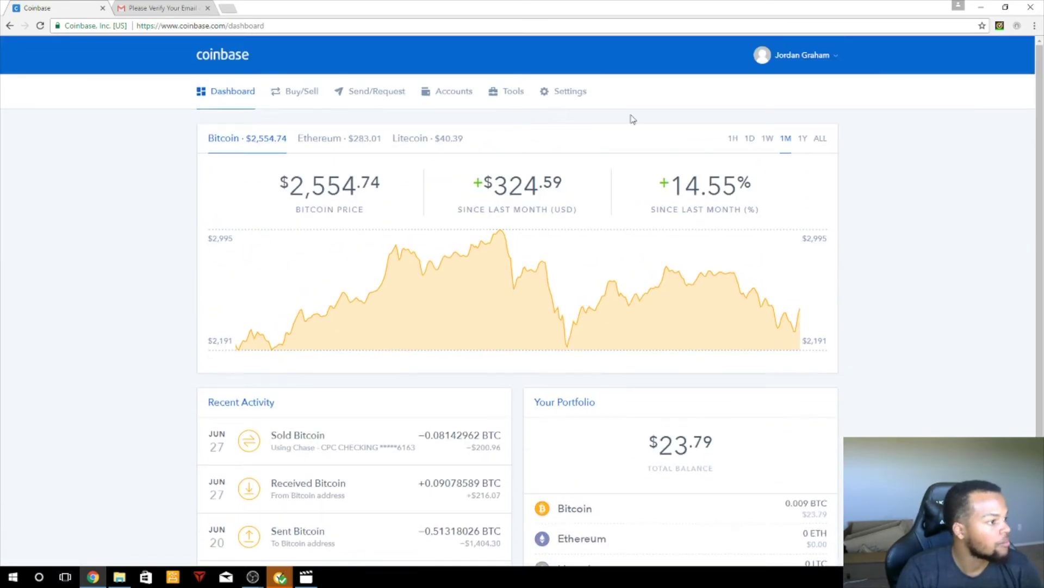
pyautogui.click(294, 103)
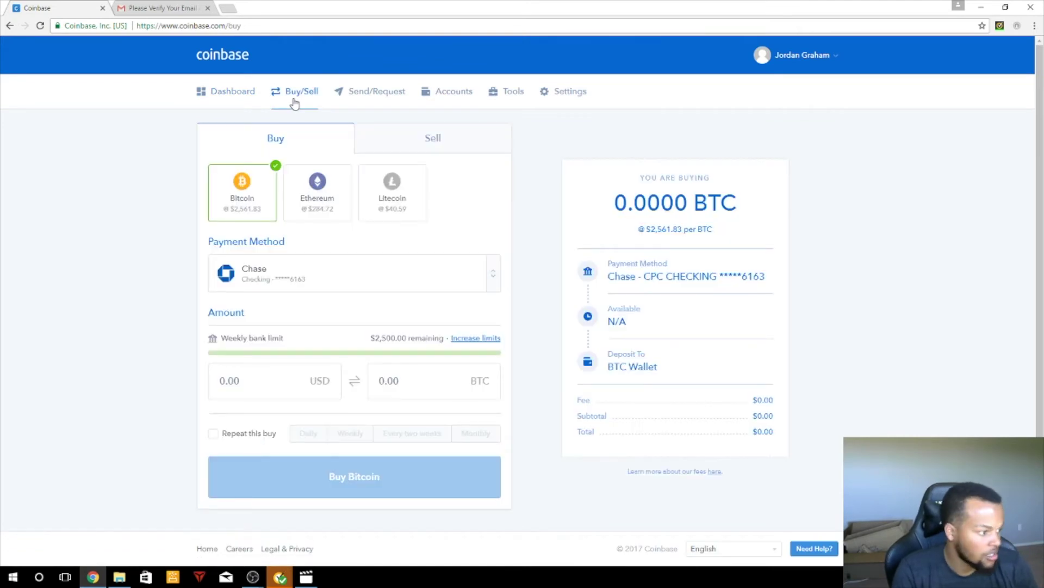
# Step: Preview buying Ethereum, Litecoin and Bitcoin and the Sell form, then open Send/Request
pyautogui.click(315, 211)
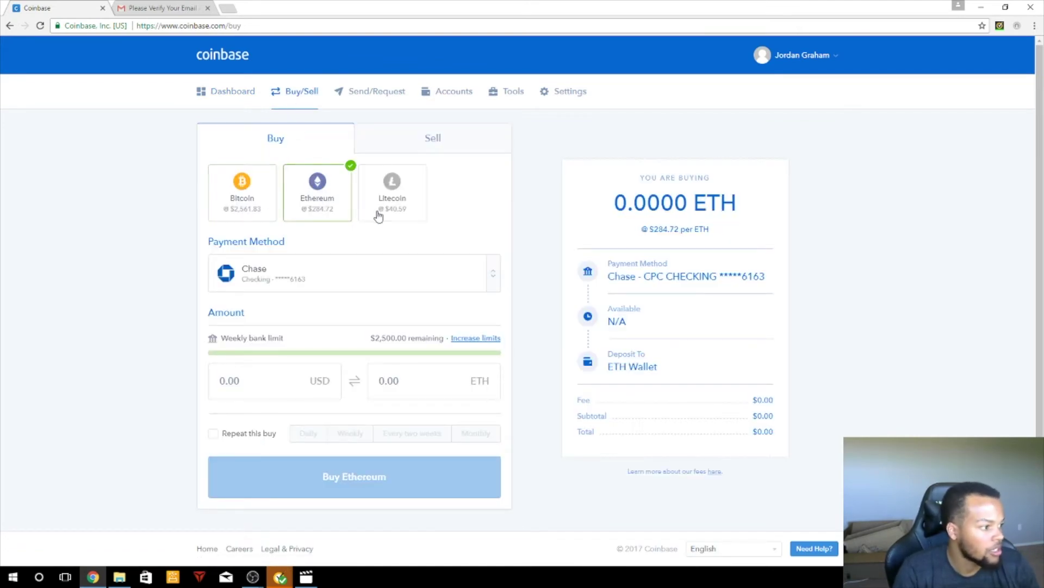
pyautogui.click(381, 210)
pyautogui.click(241, 195)
pyautogui.click(424, 148)
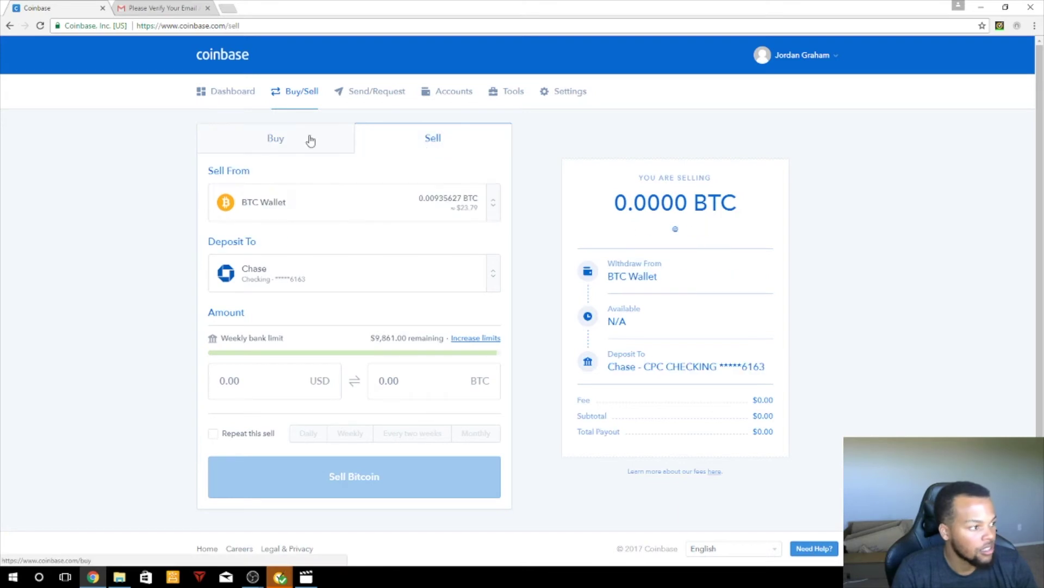
pyautogui.click(305, 140)
pyautogui.click(366, 92)
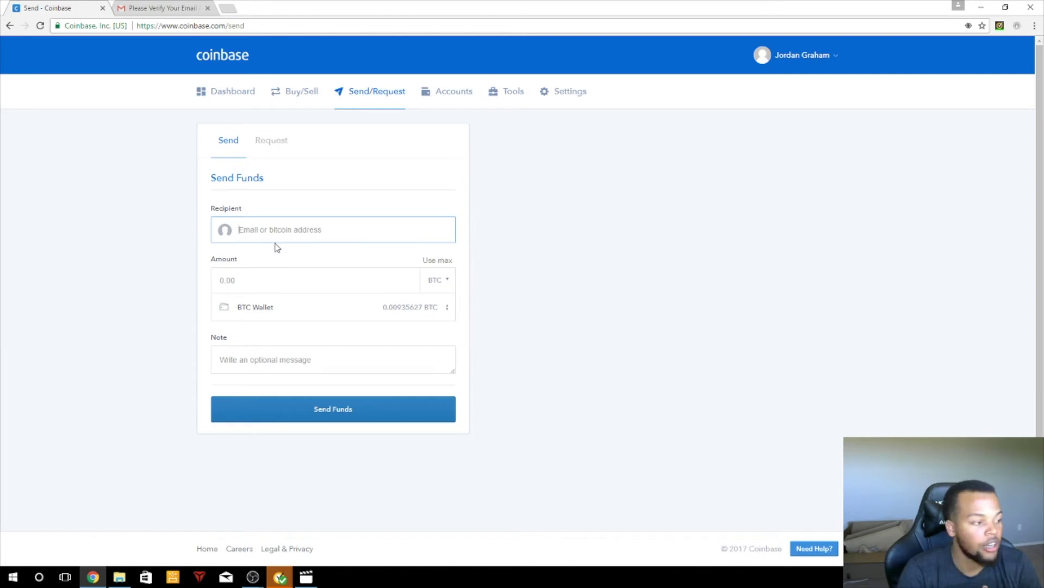
# Step: Switch to the Request Funds form, then go back to the Accounts list
pyautogui.click(275, 142)
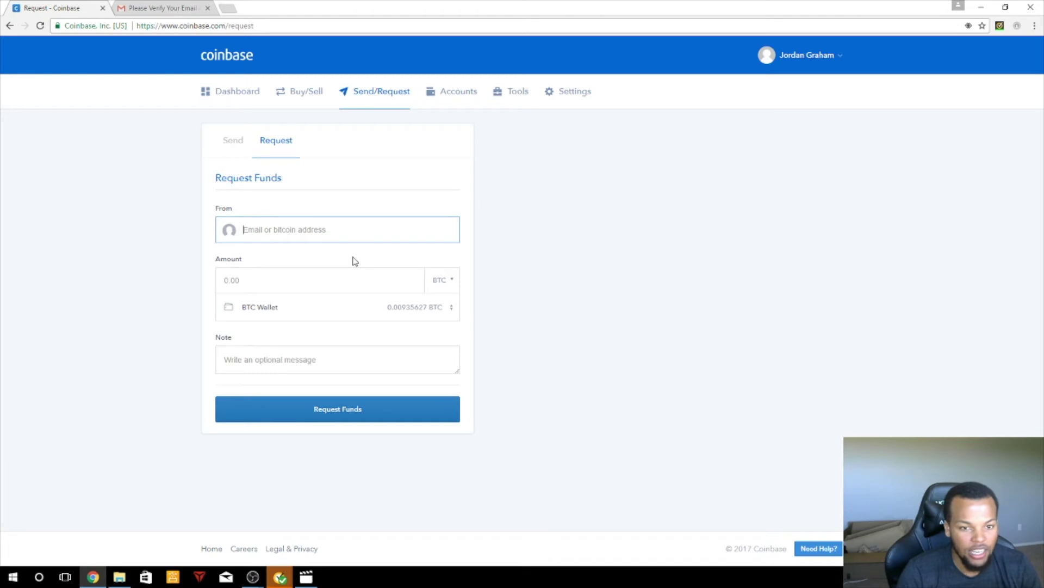
pyautogui.click(457, 101)
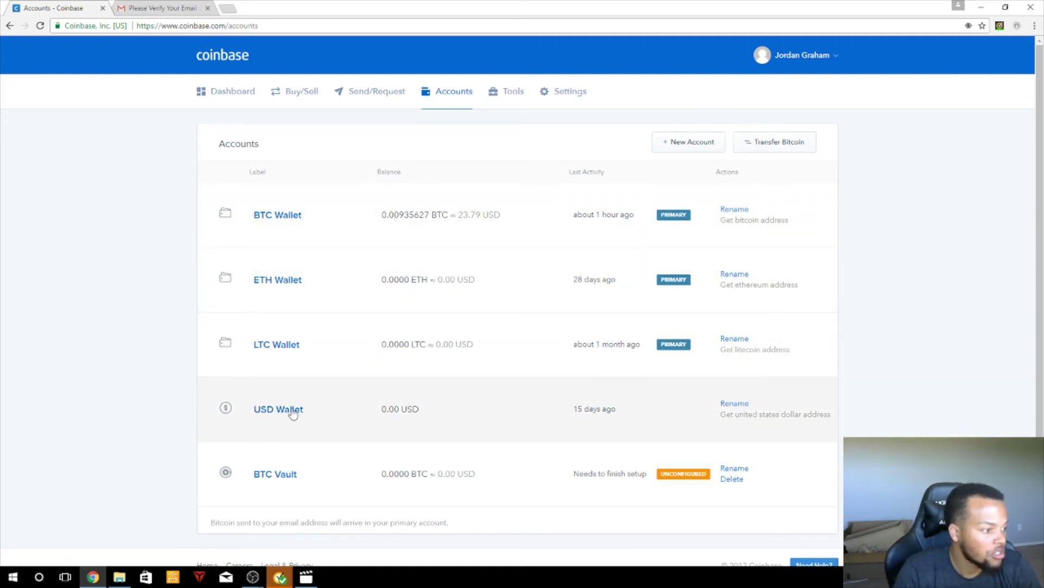
# Step: Check the empty USD Wallet, return to Accounts, then go to the Tools address list
pyautogui.click(339, 420)
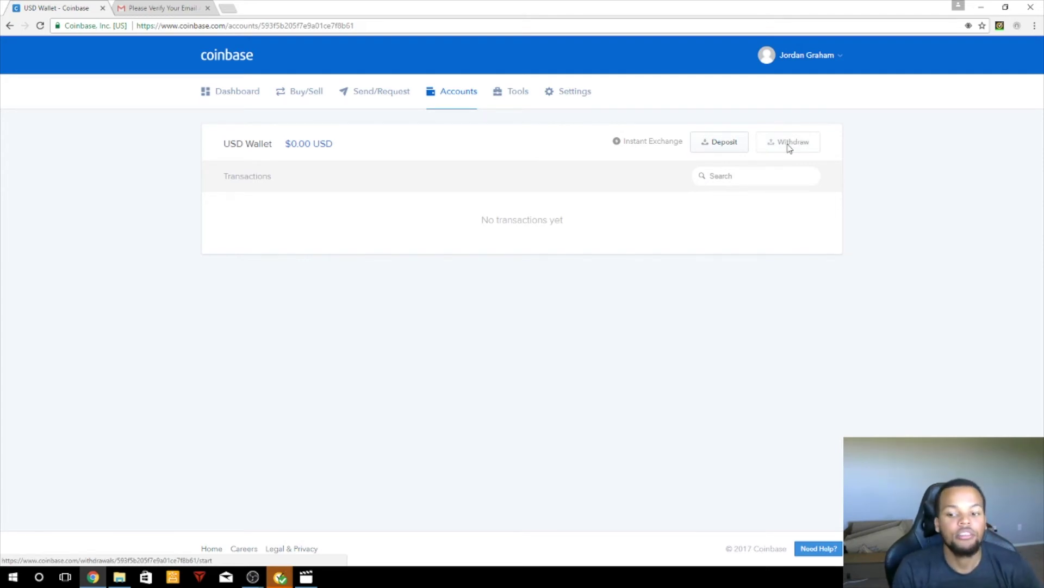
pyautogui.click(451, 93)
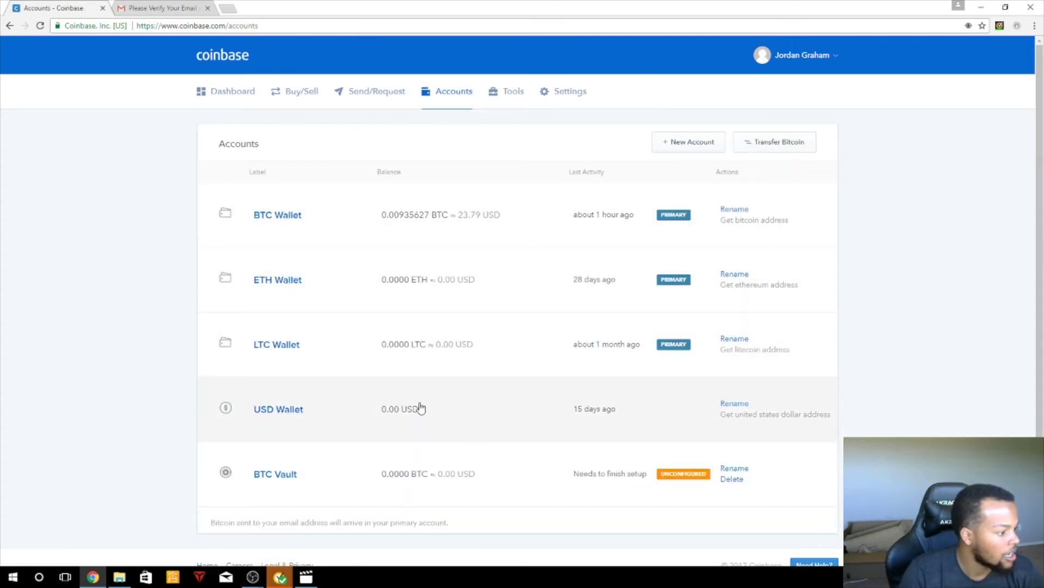
pyautogui.click(514, 94)
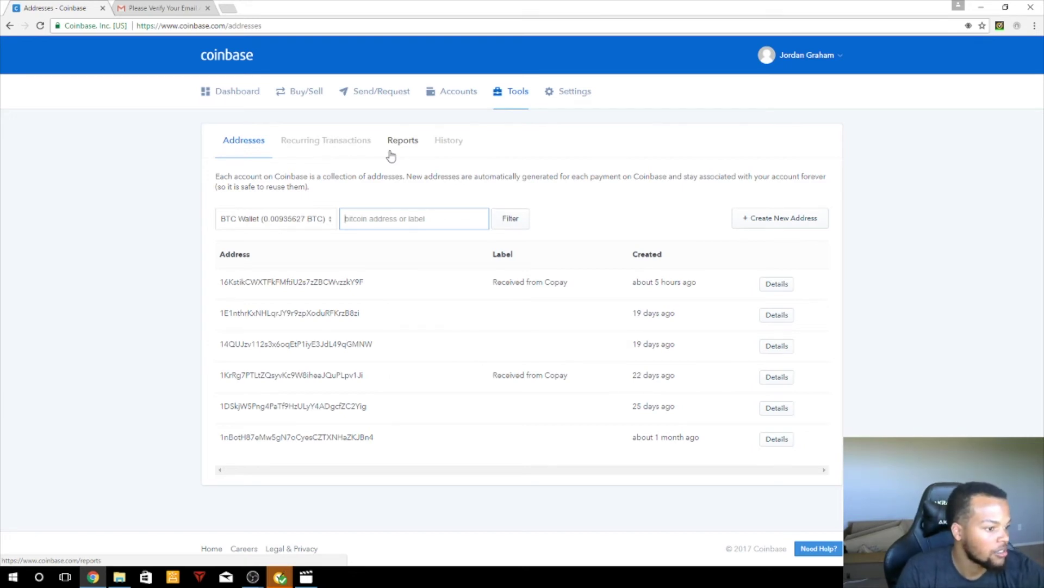
# Step: View the Recurring Transactions, Reports and Transfer History tabs under Tools
pyautogui.click(337, 140)
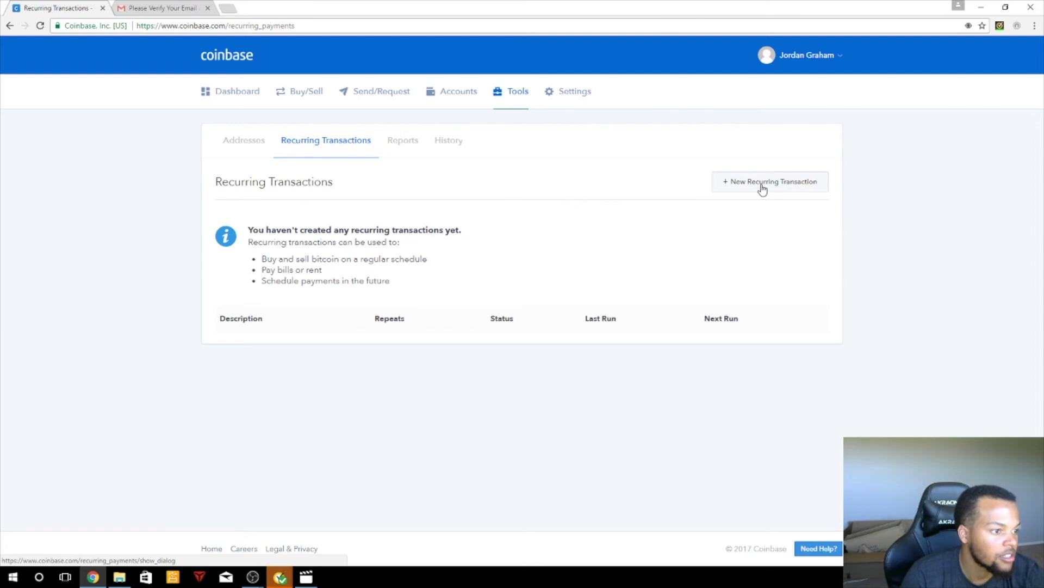
pyautogui.click(400, 151)
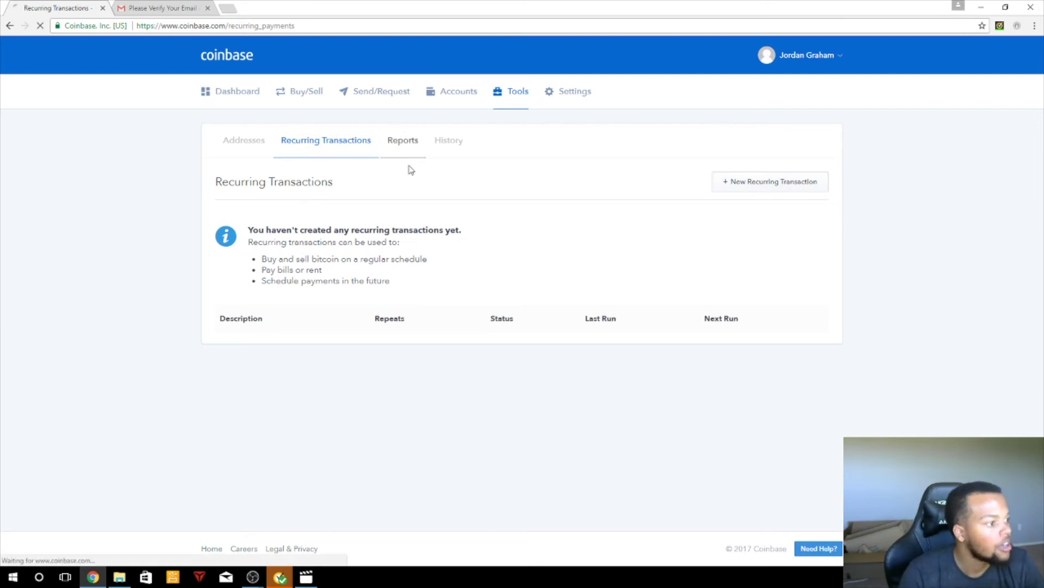
pyautogui.click(449, 147)
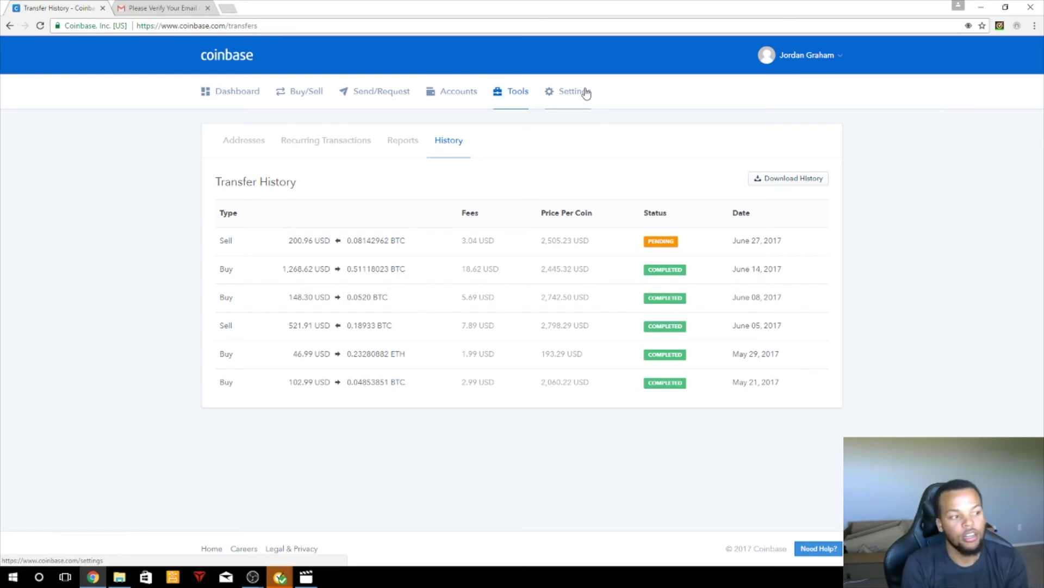
# Step: Leave Transfer History and return to the Dashboard with the Bitcoin chart
pyautogui.click(241, 90)
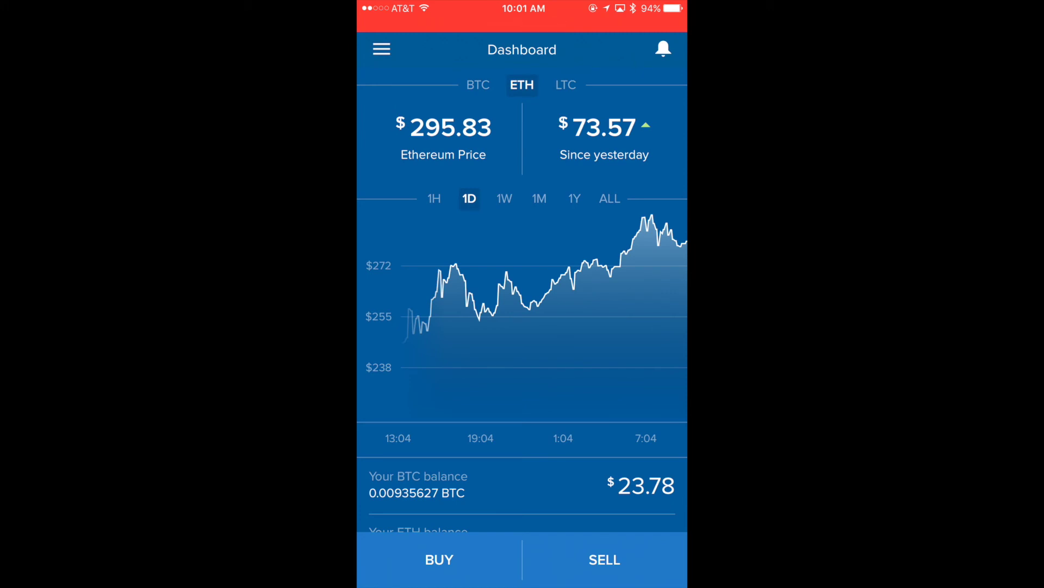
# Step: Switch the phone dashboard chart from Ethereum to Litecoin, showing $41.20
pyautogui.click(566, 85)
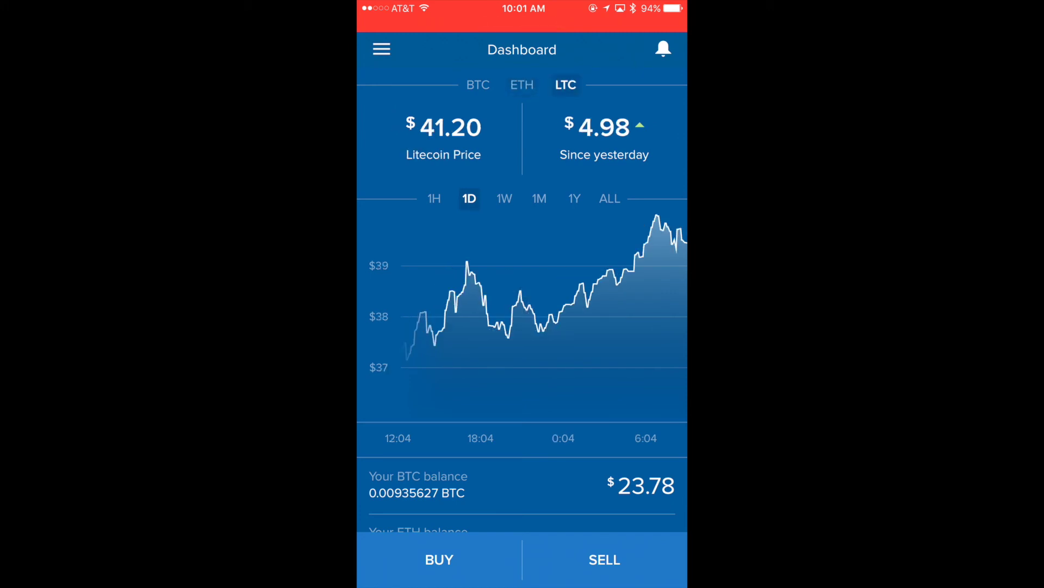
# Step: Open Price Alerts showing the 1 BTC below $2,075 alert, and start a new alert
pyautogui.click(663, 49)
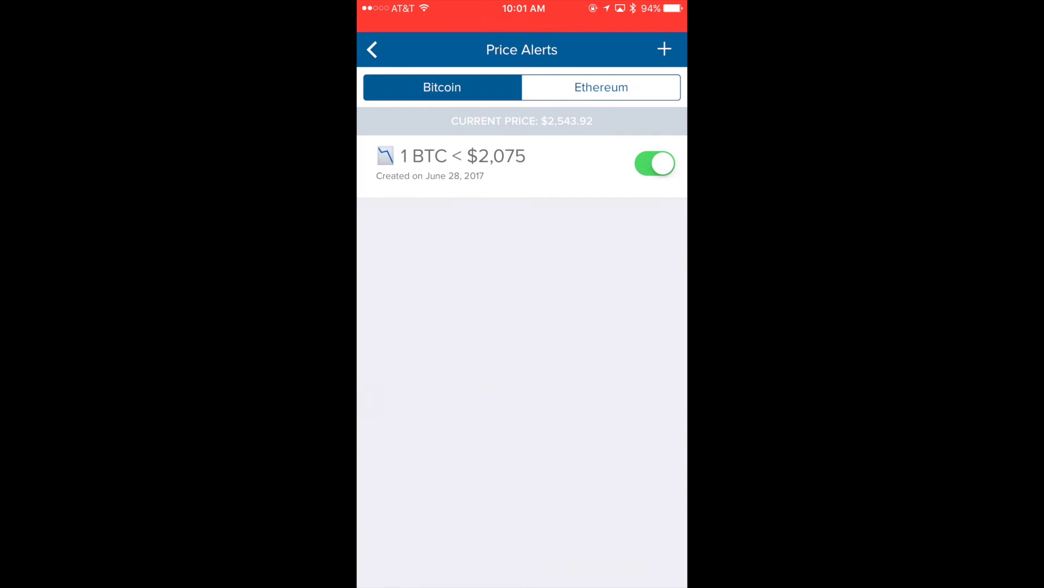
pyautogui.click(664, 49)
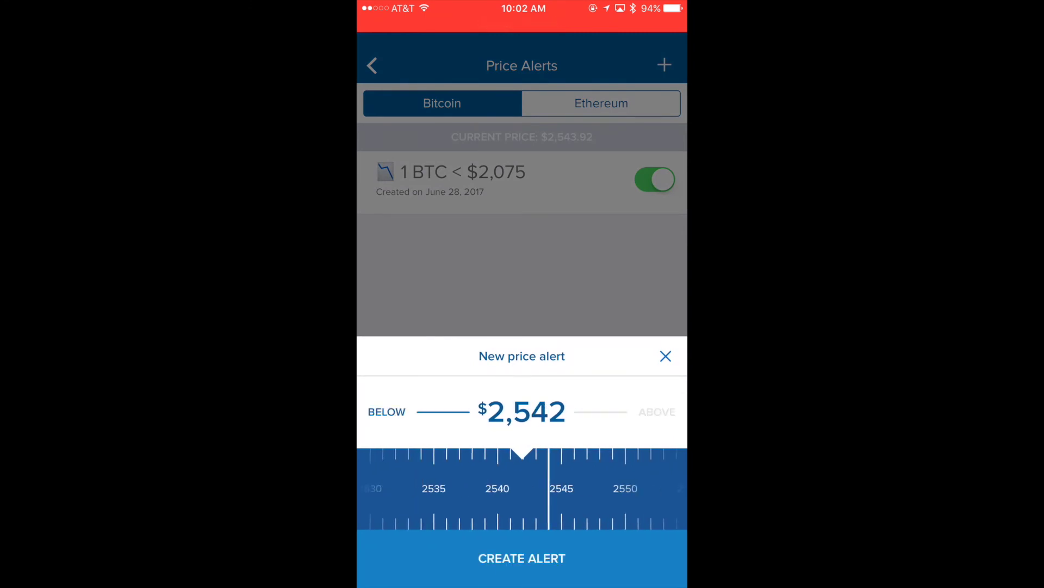
# Step: Slide the new alert's price ruler, glance at Ethereum and Bitcoin alerts, then return to the dashboard unsaved
pyautogui.moveTo(490, 488)
pyautogui.mouseDown()
pyautogui.moveTo(553, 488)
pyautogui.moveTo(419, 488)
pyautogui.moveTo(653, 488)
pyautogui.moveTo(457, 488)
pyautogui.mouseUp()
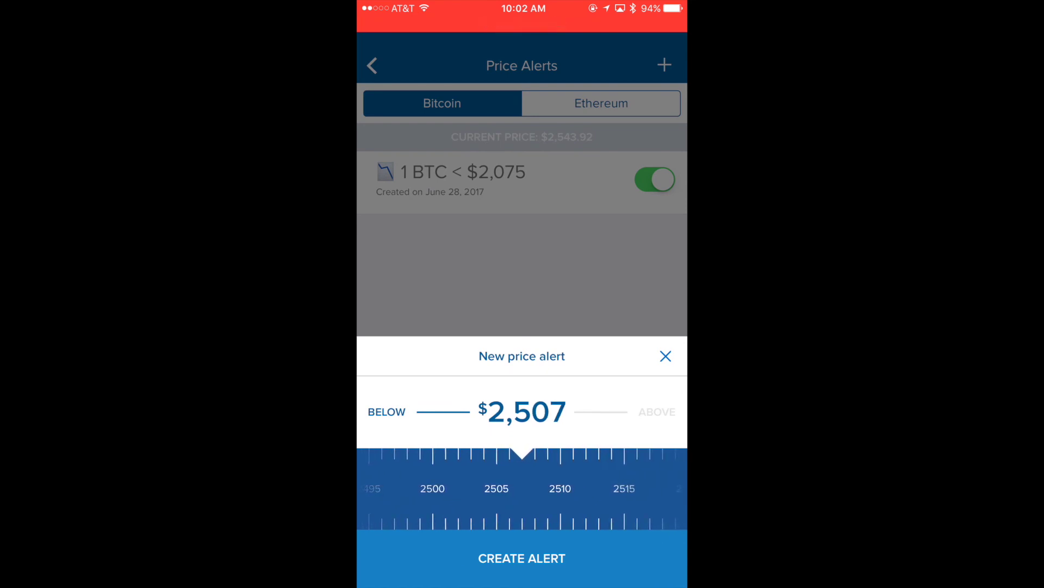
pyautogui.click(601, 87)
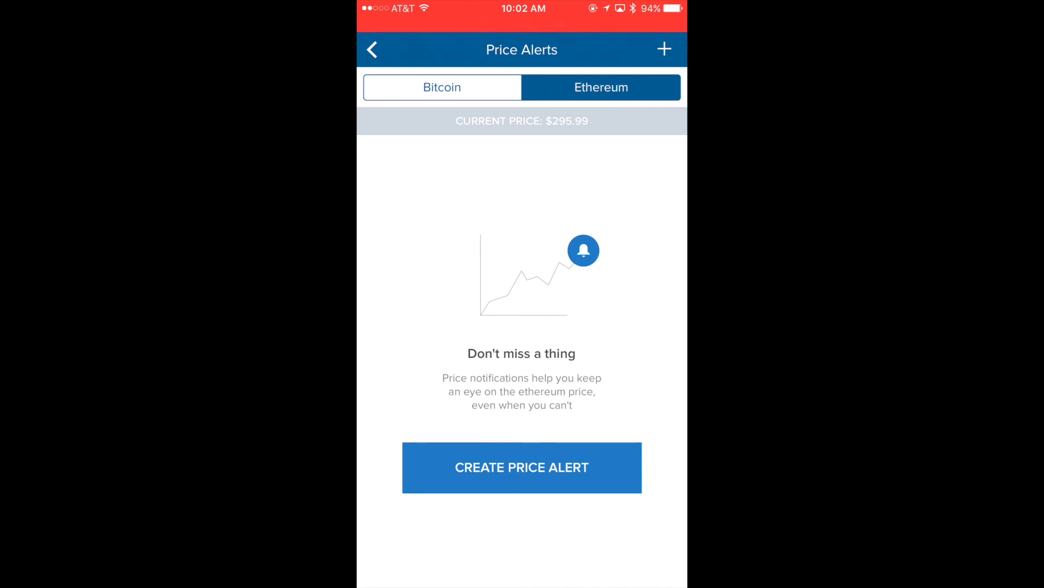
pyautogui.click(442, 88)
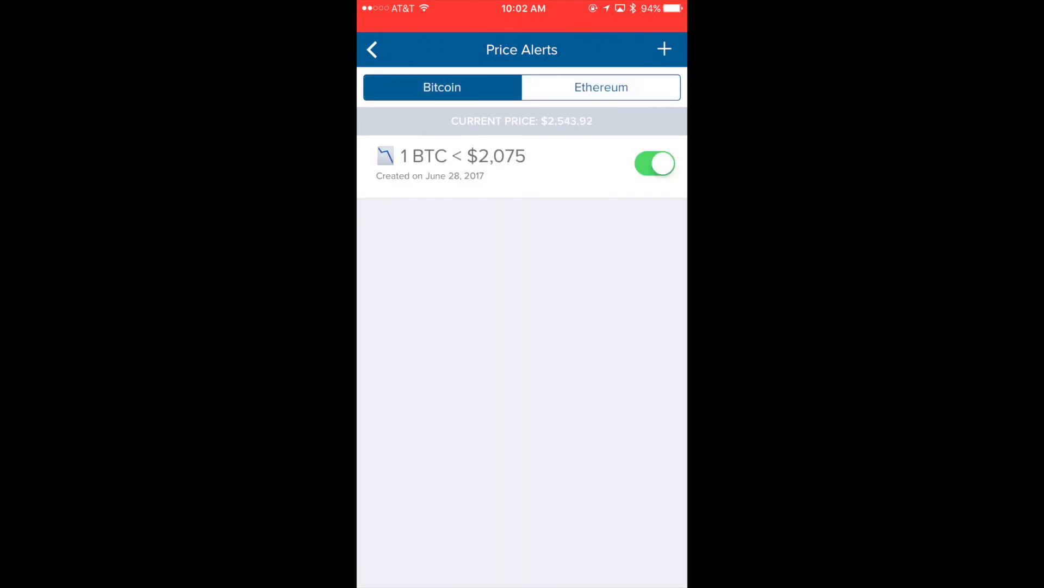
pyautogui.click(372, 50)
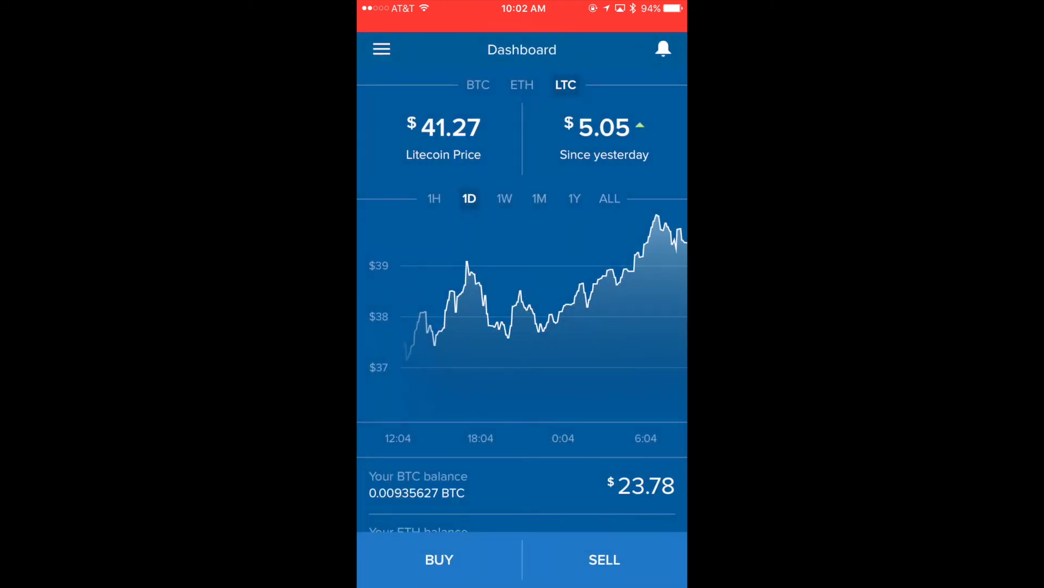
# Step: Show Bitcoin at $2,541.99, scroll through the wallet balances, and bring up the navigation menu
pyautogui.click(478, 84)
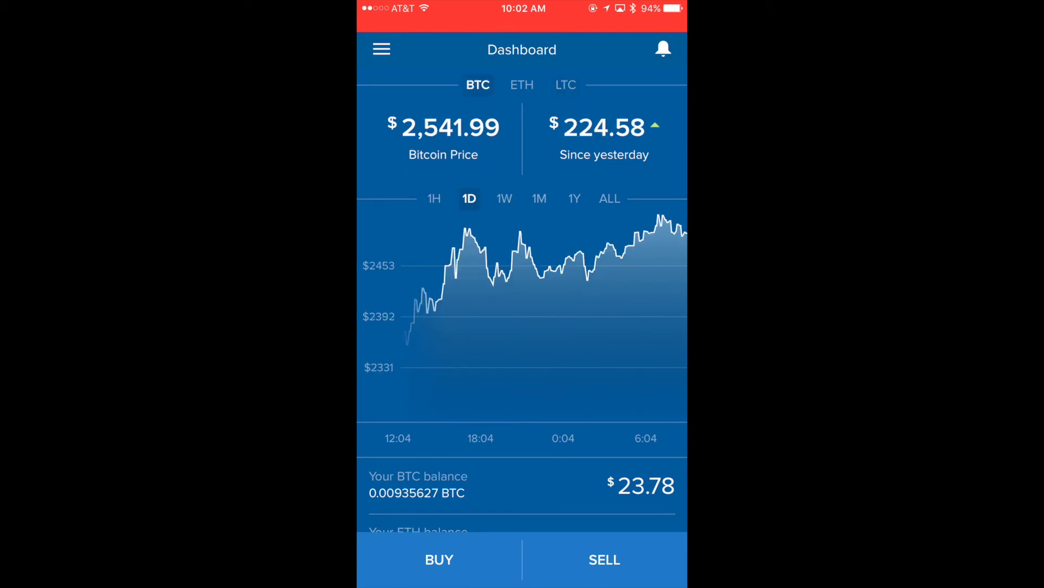
pyautogui.scroll(-3, 522, 326)
pyautogui.scroll(-2, 522, 299)
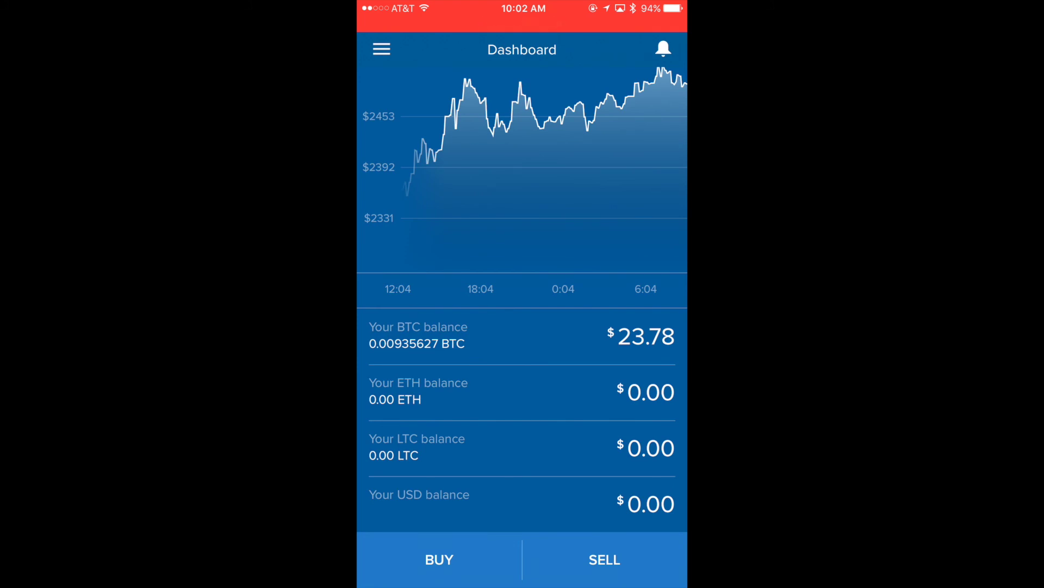
pyautogui.scroll(3, 523, 305)
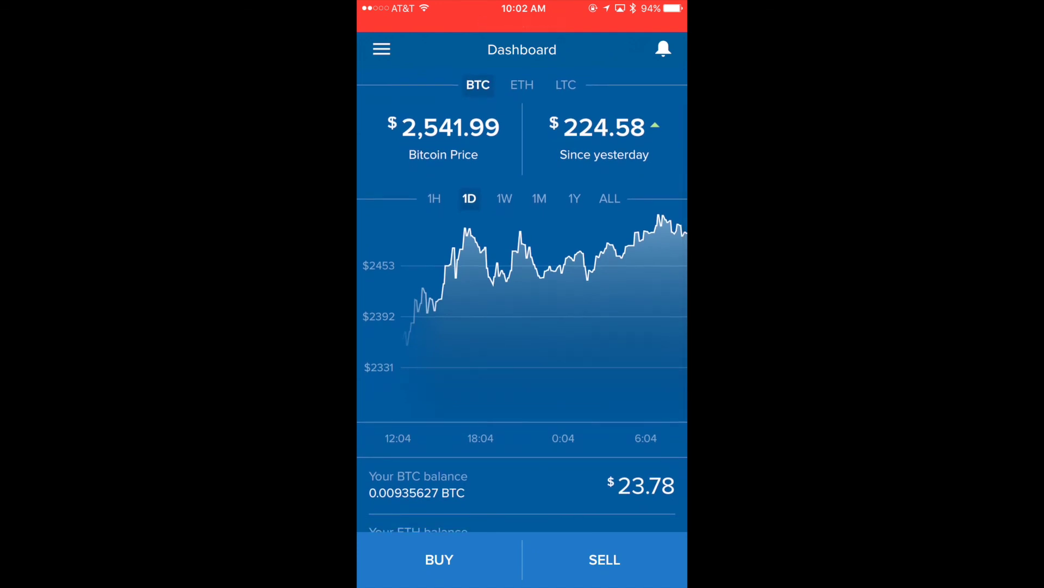
pyautogui.click(381, 49)
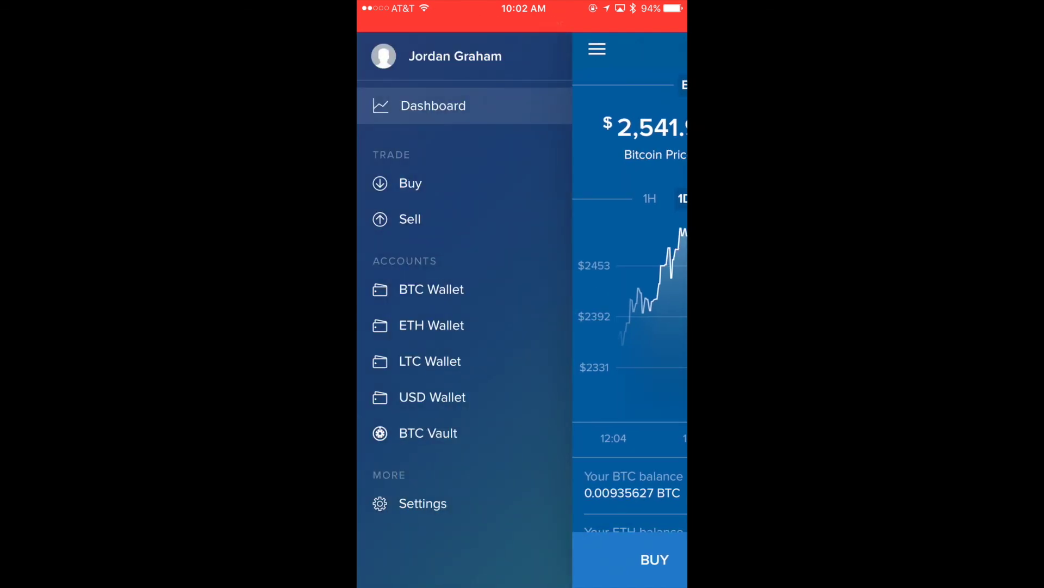
# Step: Review Settings (USD currency, United States, security options) and peek at Price alerts from there
pyautogui.click(423, 503)
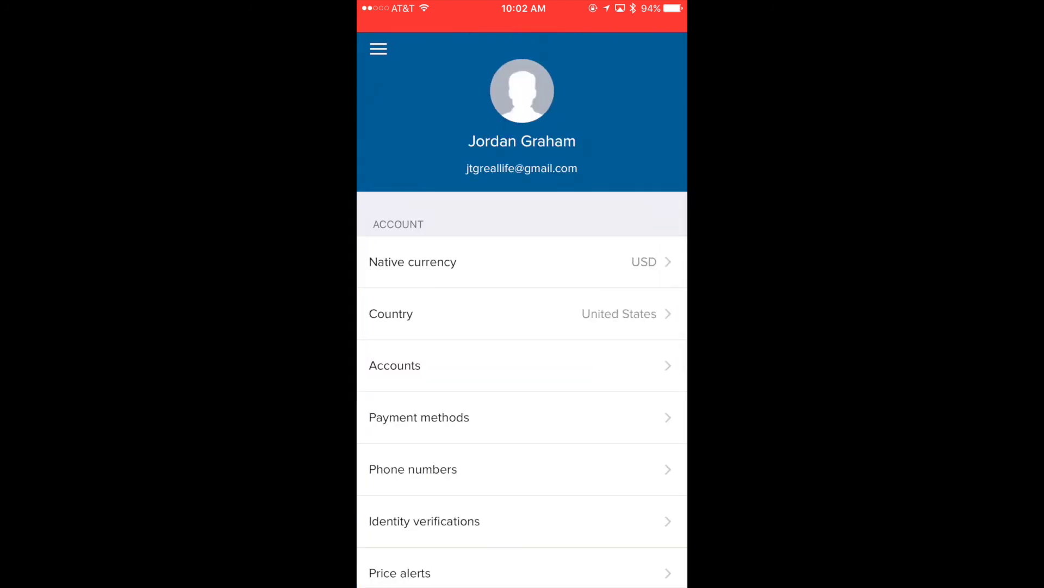
pyautogui.scroll(-5, 522, 327)
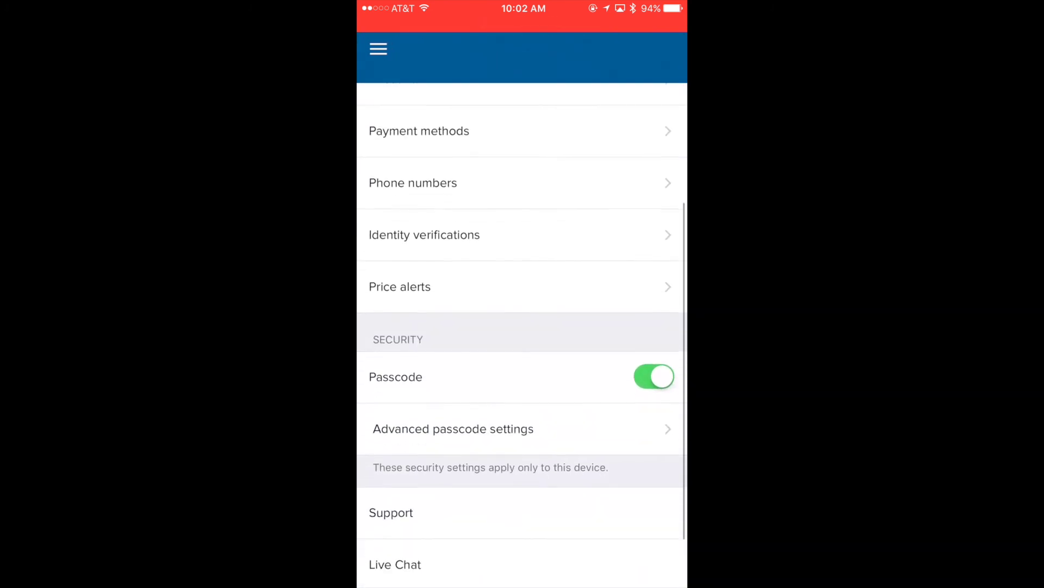
pyautogui.click(400, 267)
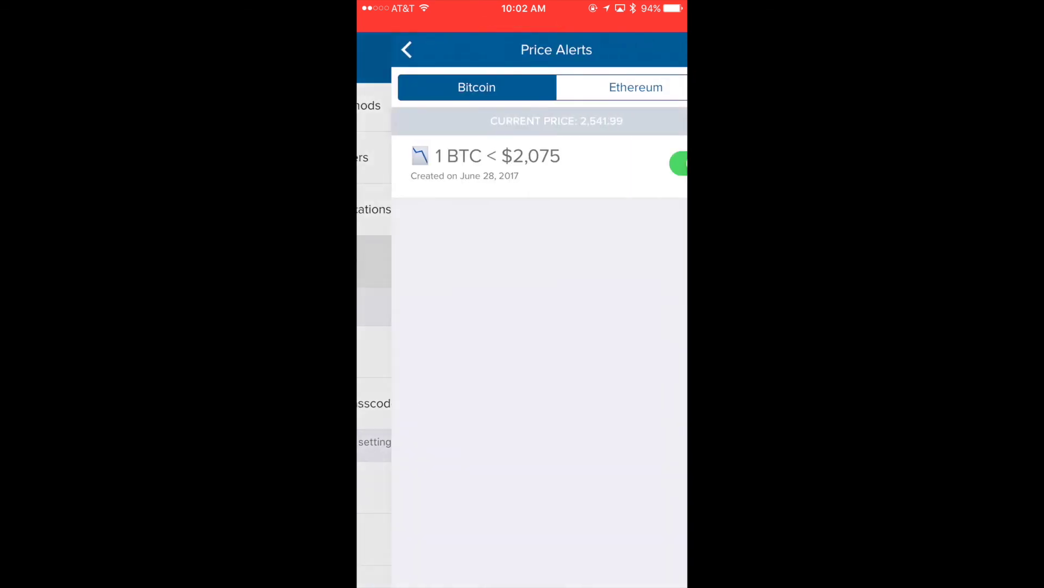
pyautogui.click(372, 50)
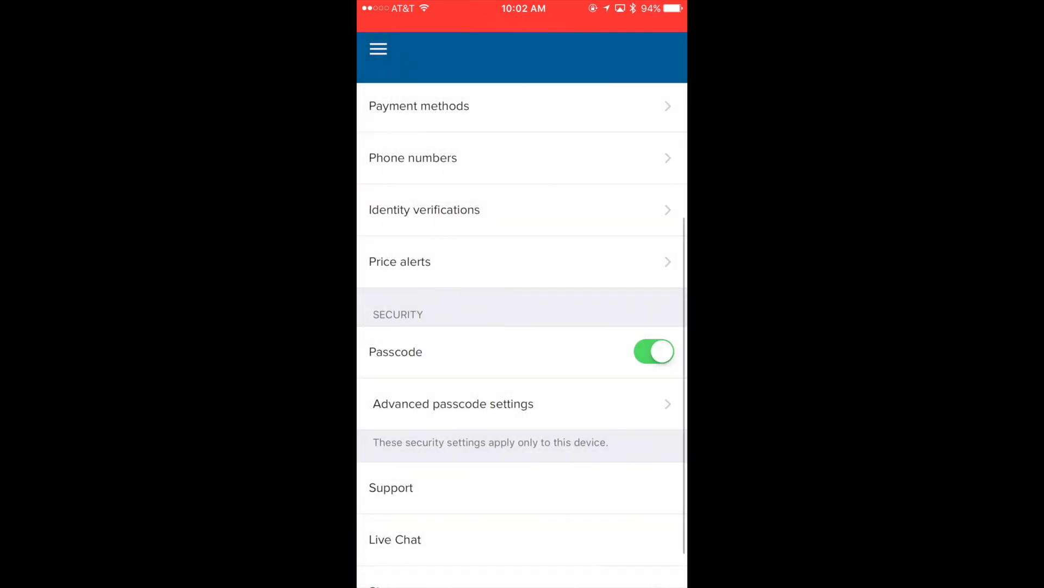
pyautogui.scroll(5, 522, 326)
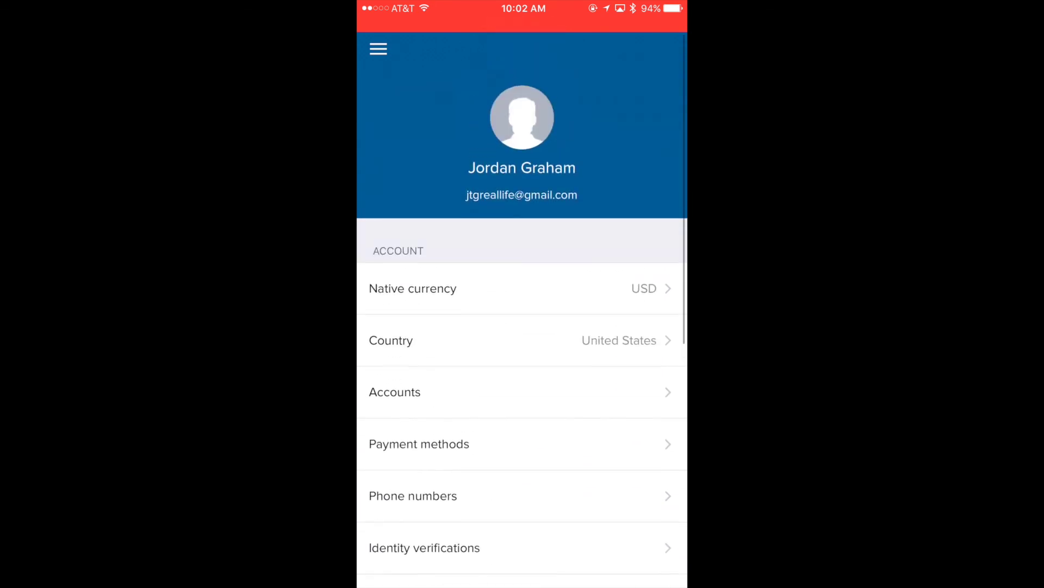